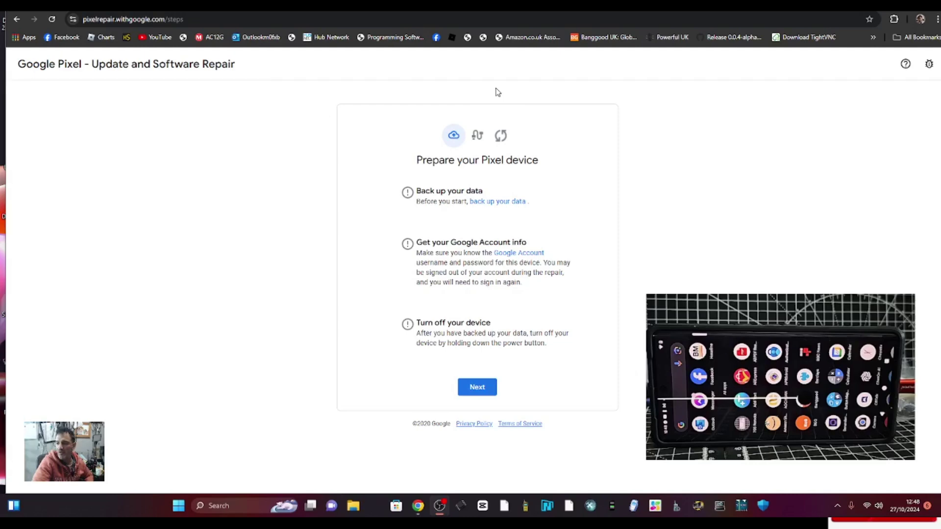
Return to the welcome page, restart the repair walkthrough and advance to Connect your Pixel
key("alt+Left")
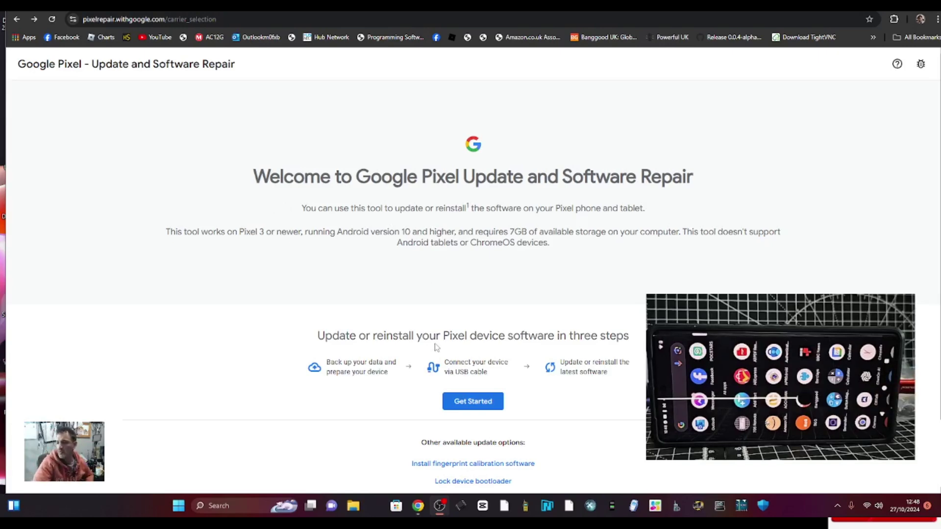
left_click(472, 406)
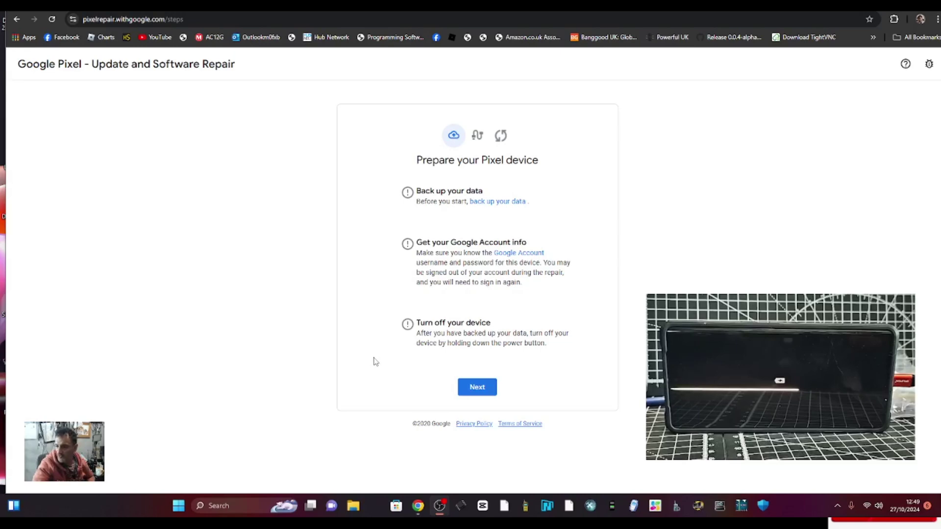
left_click(465, 390)
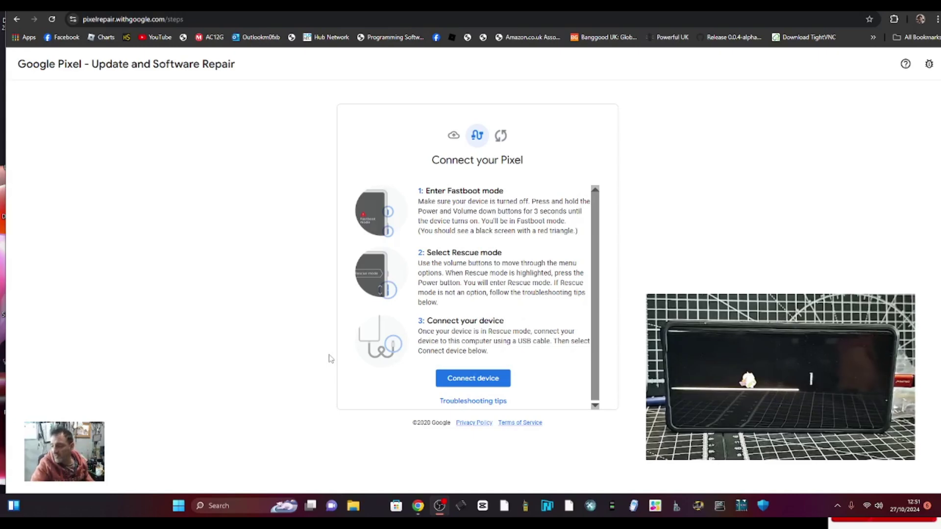
left_click(451, 380)
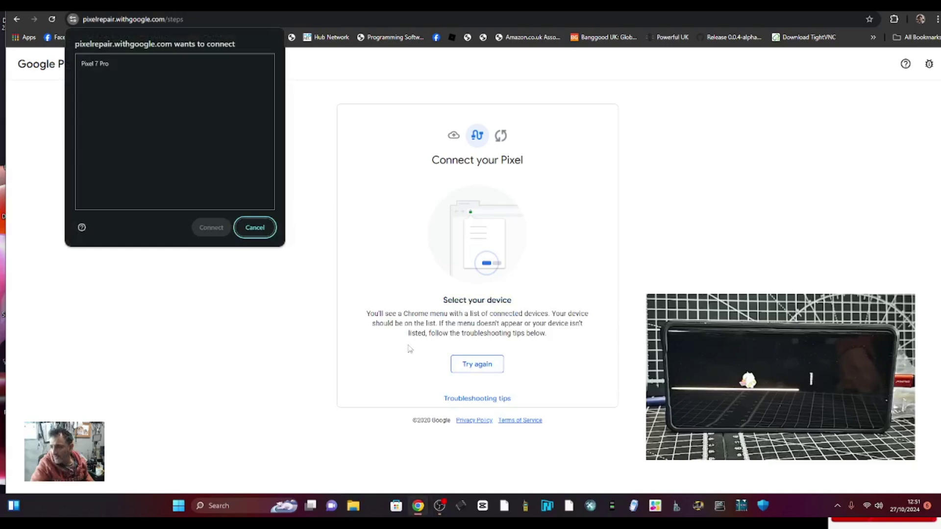
left_click(386, 93)
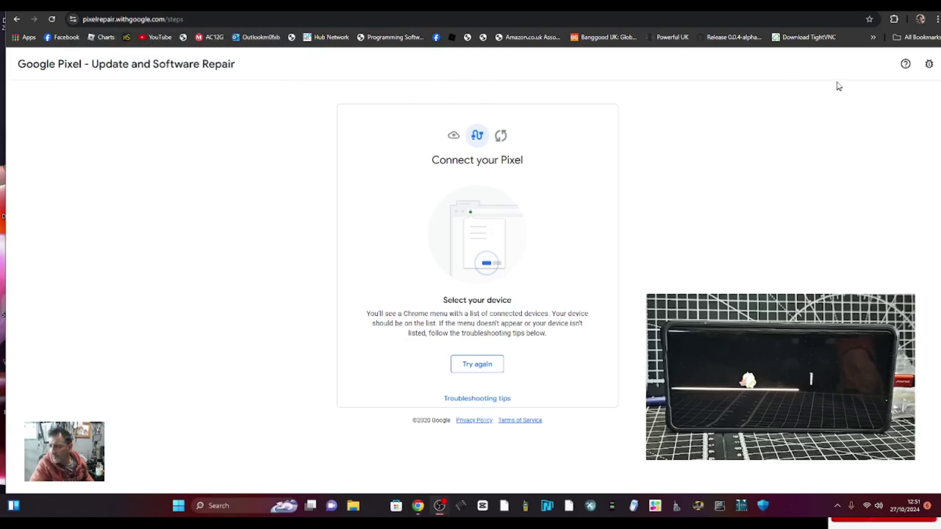
left_click(476, 367)
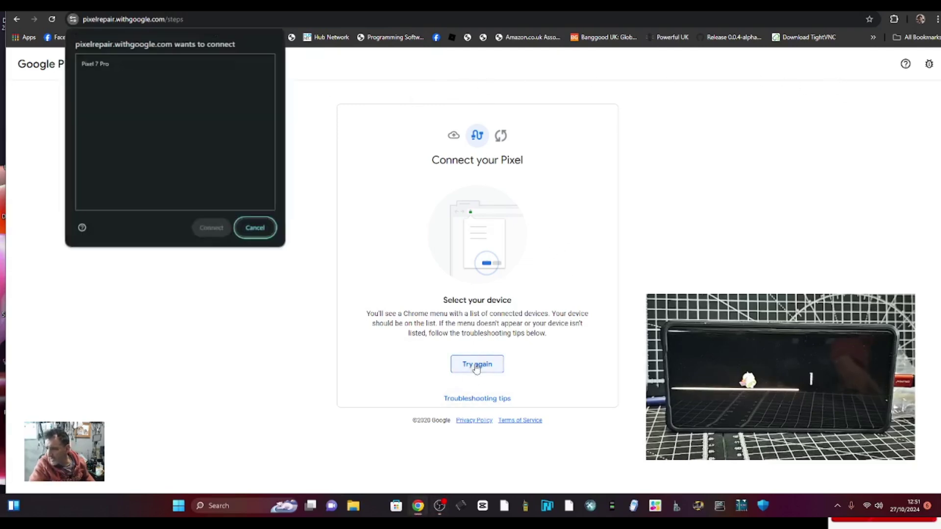
left_click(85, 68)
left_click(212, 228)
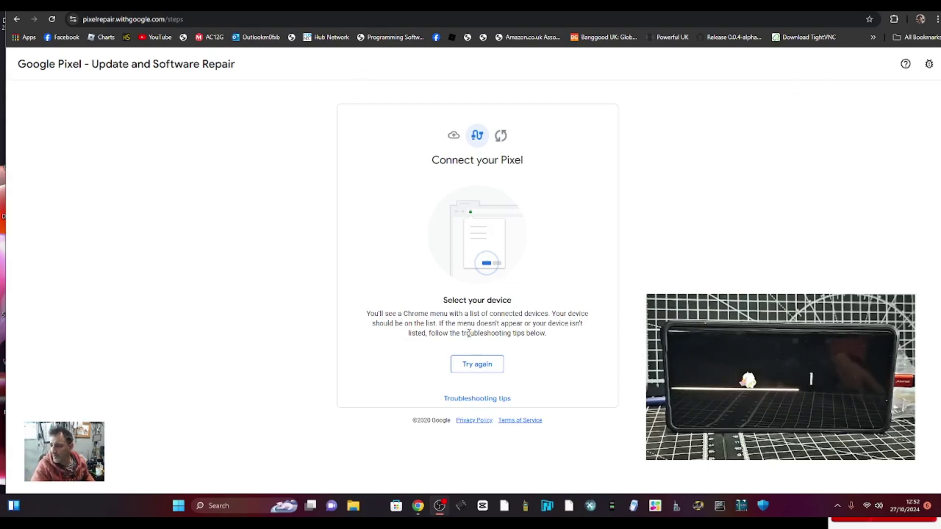
left_click(476, 366)
left_click(103, 64)
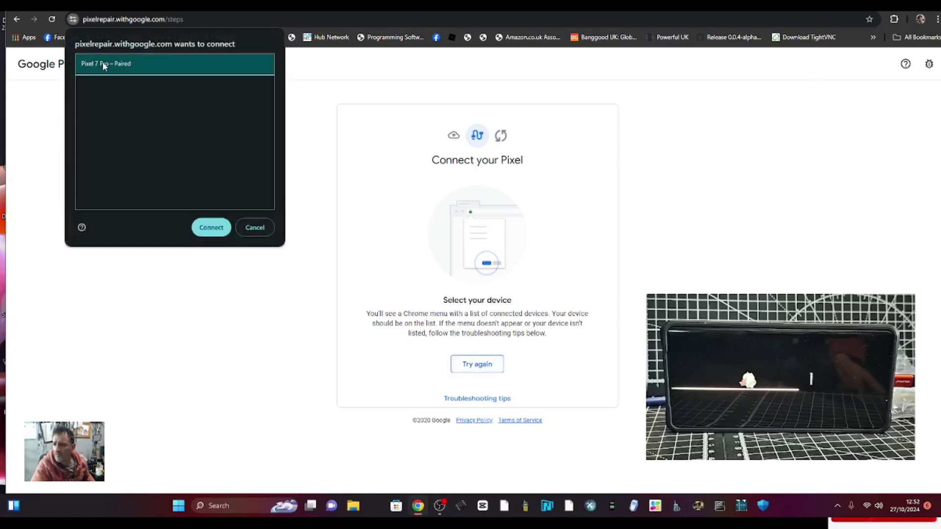
left_click(210, 228)
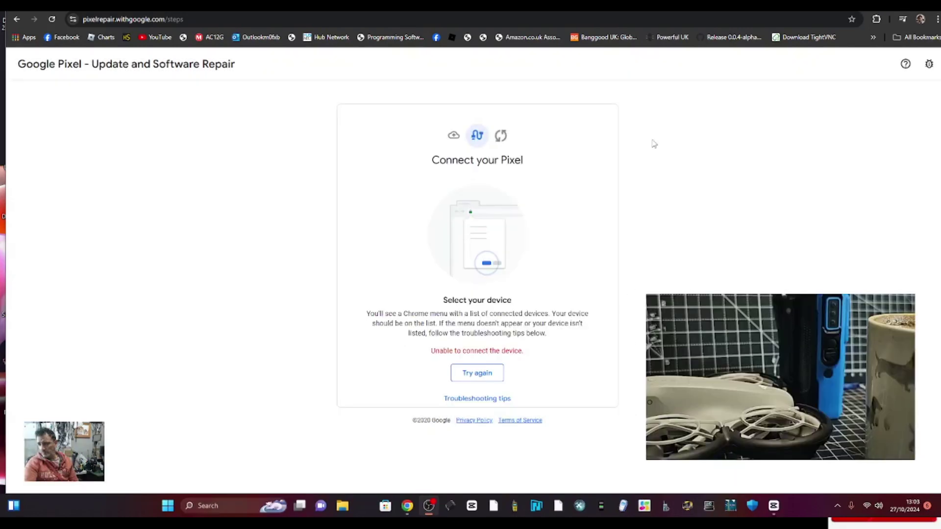
Retry the connection, choosing Pixel 7 Pro – Paired in the device chooser
left_click(481, 382)
left_click(142, 66)
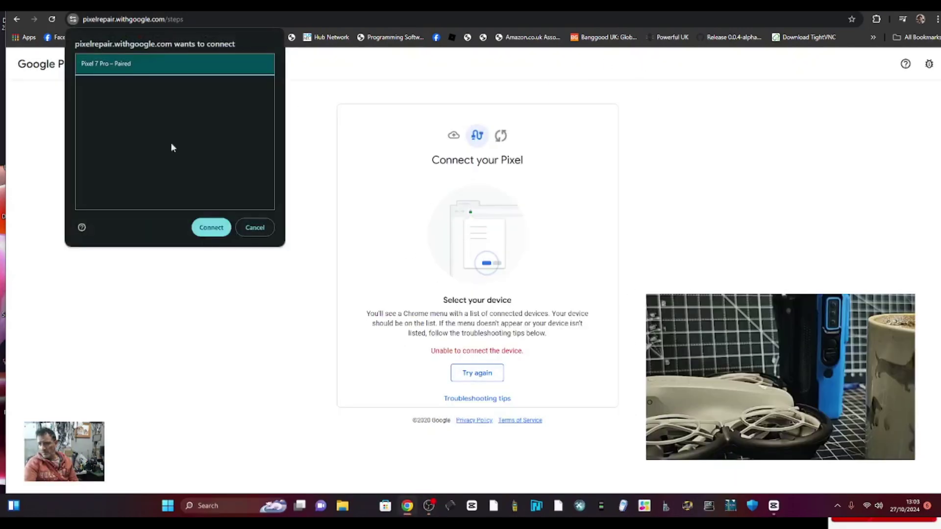
left_click(204, 229)
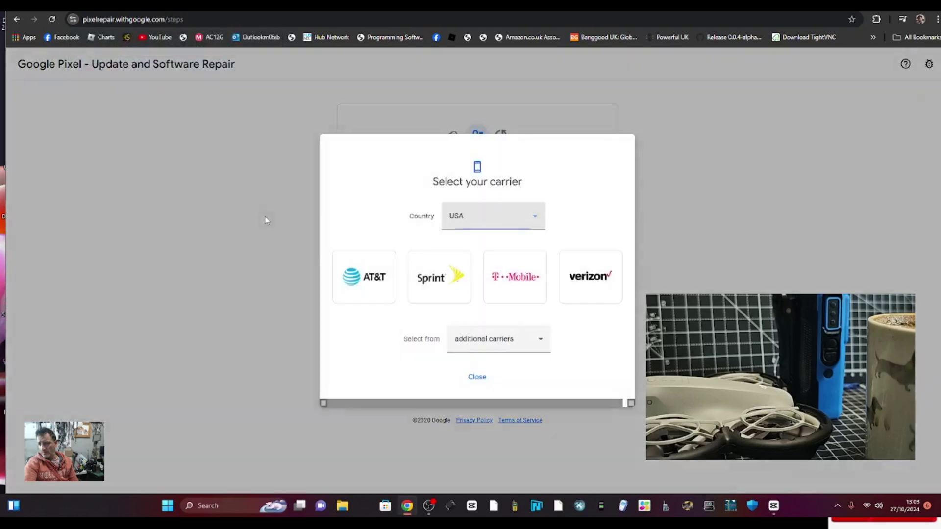
Set the carrier country to United Kingdom and select Three as the carrier
left_click(533, 225)
scroll(485, 319, "down", 1)
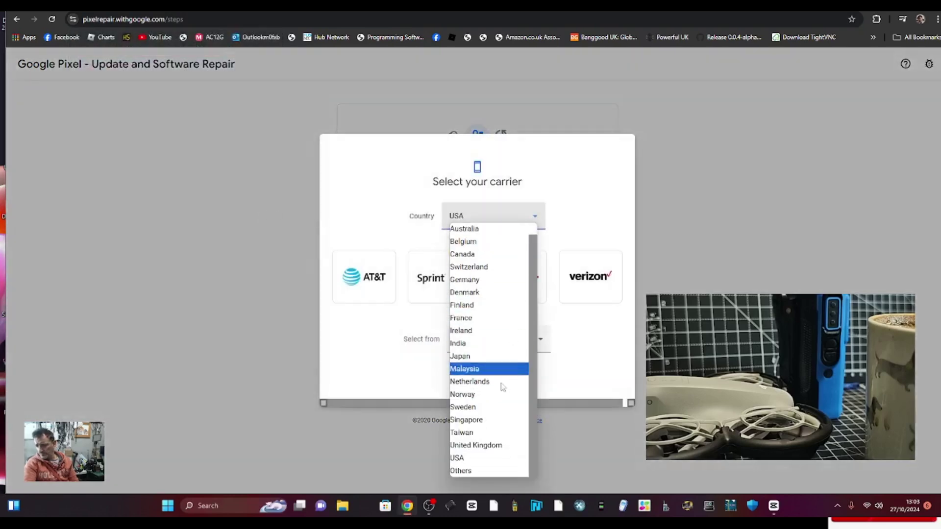
left_click(500, 445)
left_click(527, 292)
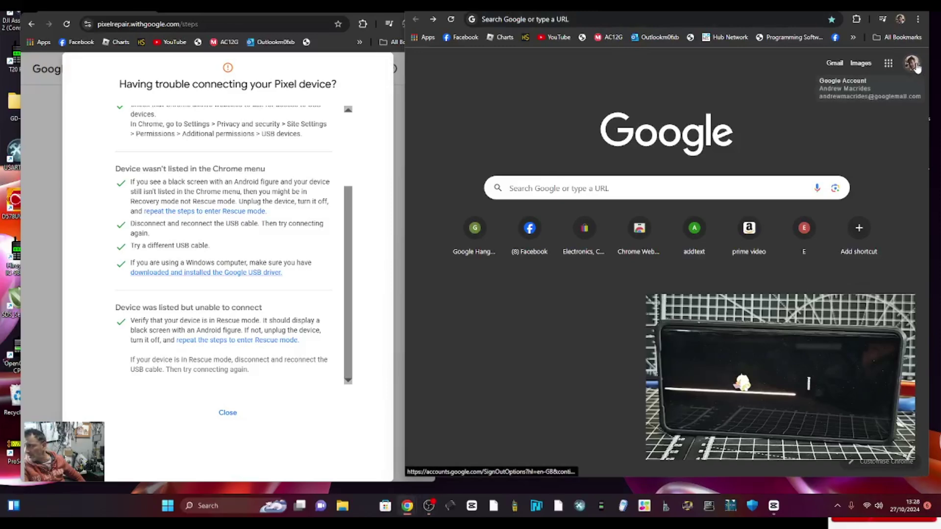
Open Chrome's USB devices site permission under Privacy and security > Site settings > Additional permissions
left_click(919, 20)
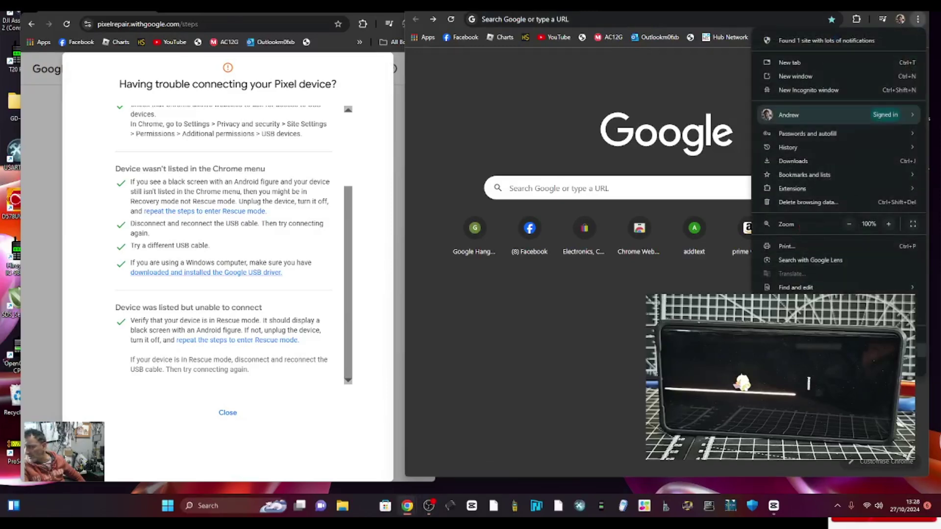
left_click(789, 349)
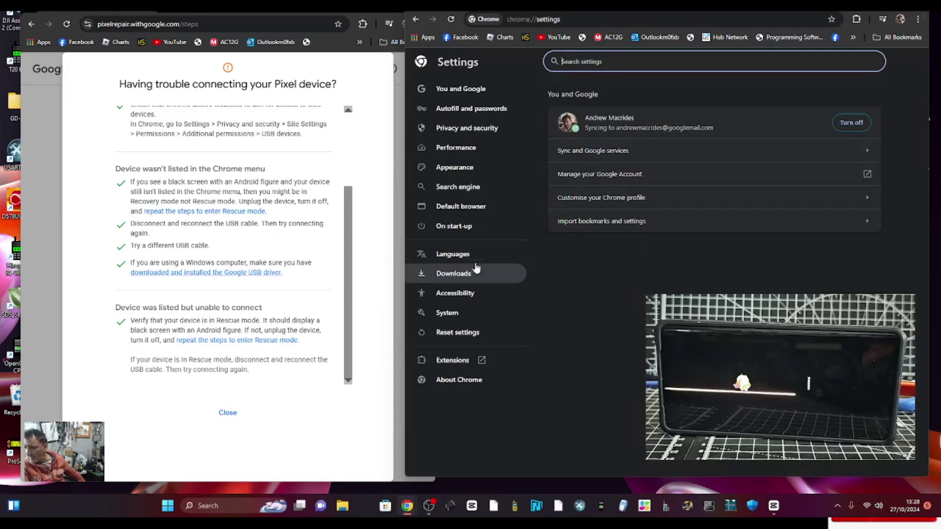
left_click(456, 132)
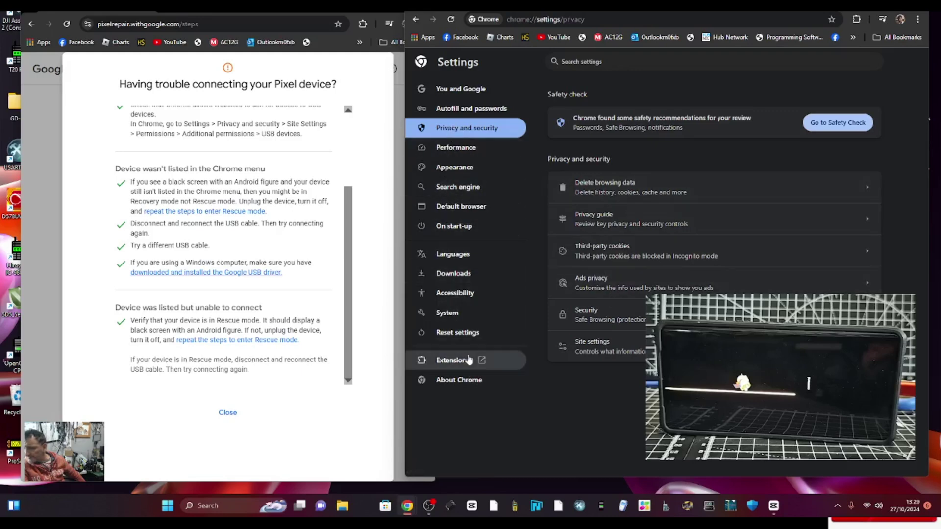
left_click(626, 349)
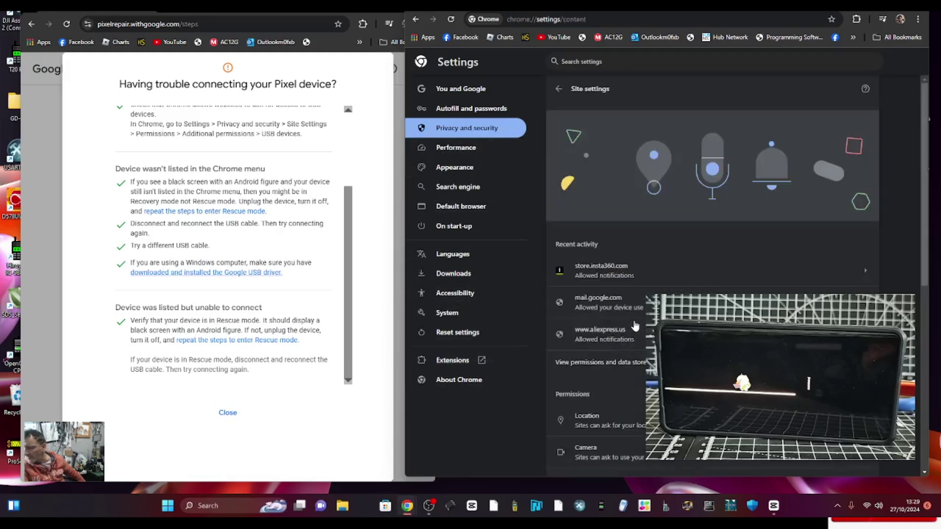
scroll(645, 321, "down", 6)
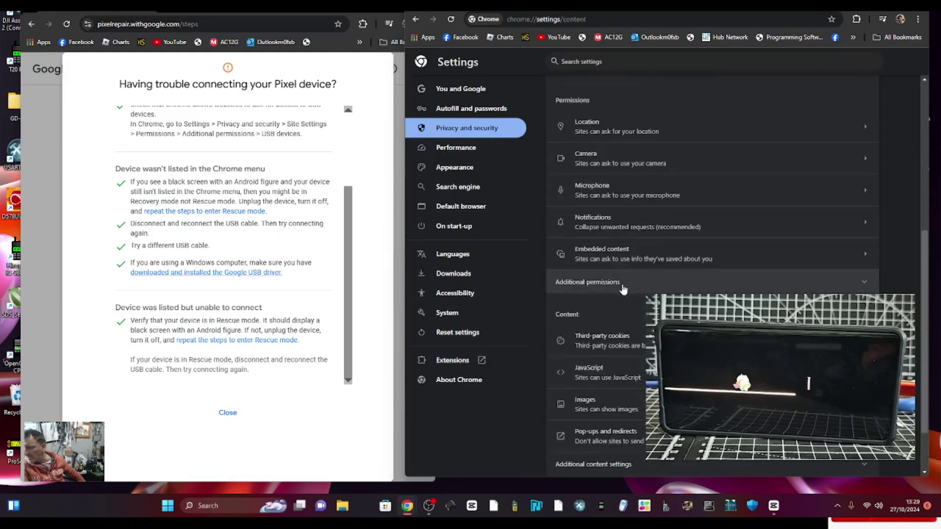
left_click(590, 284)
scroll(612, 314, "down", 3)
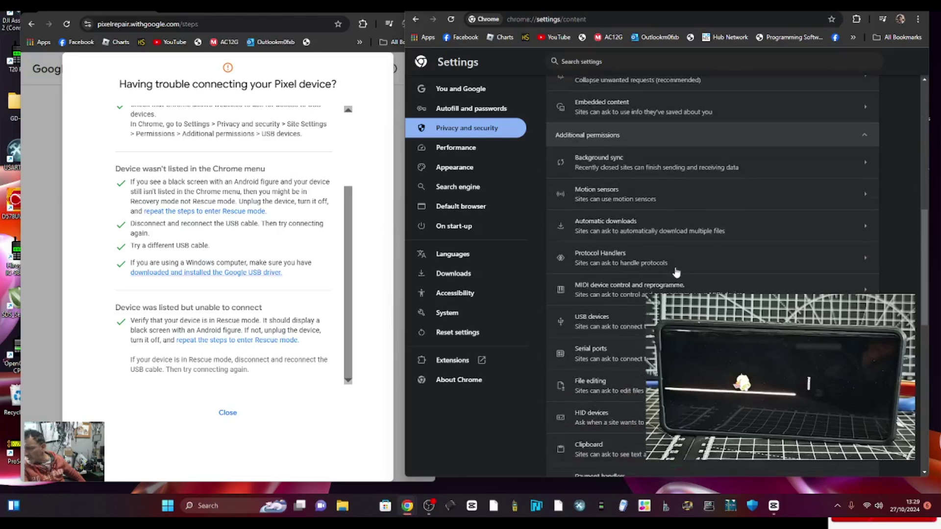
left_click(626, 328)
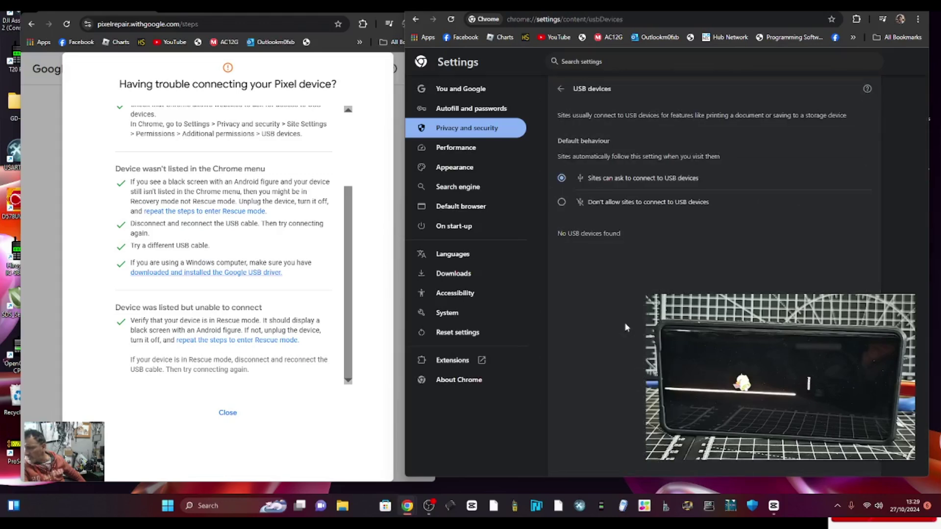
Go to Get the Google USB Driver, accept the licence terms and download the driver ZIP
left_click(223, 275)
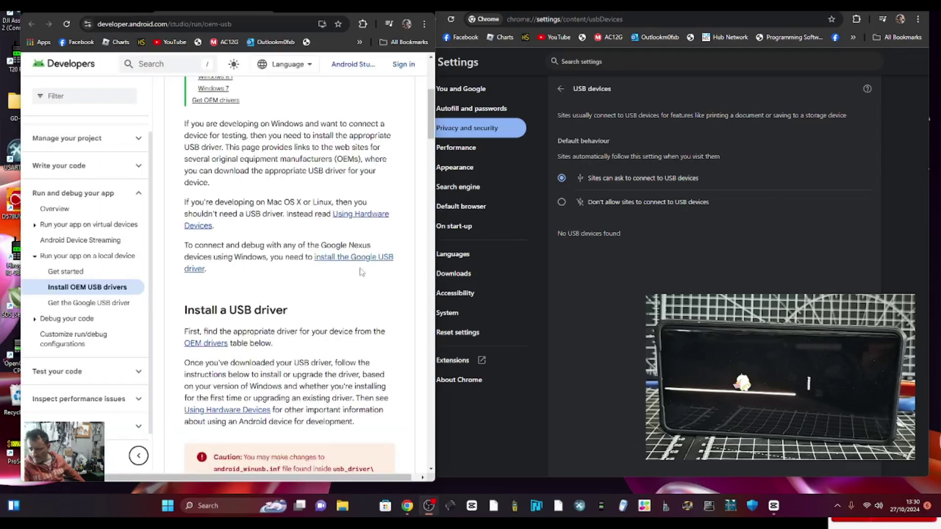
left_click(350, 259)
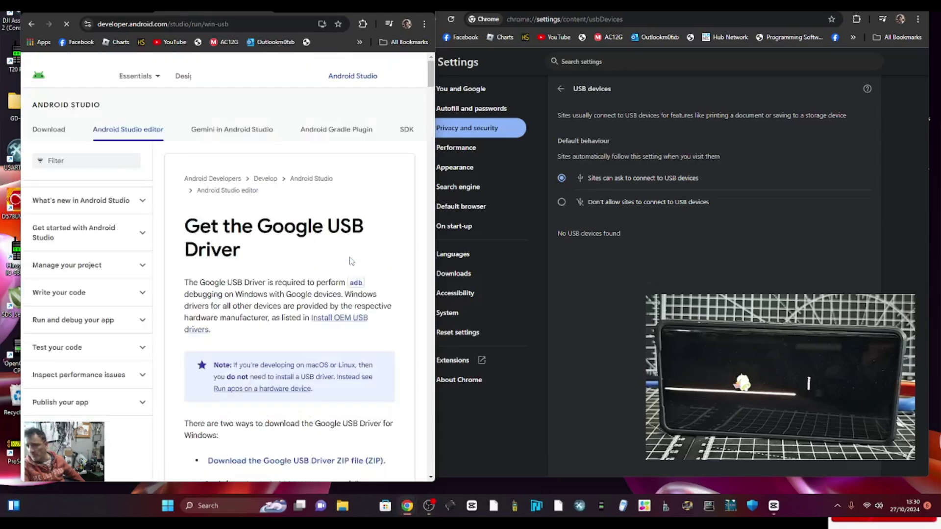
scroll(294, 294, "down", 6)
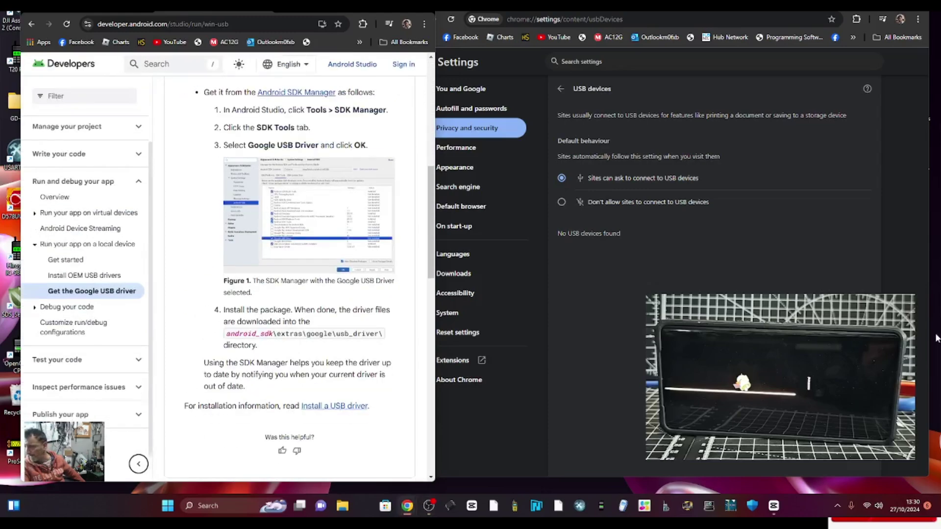
left_click(329, 166)
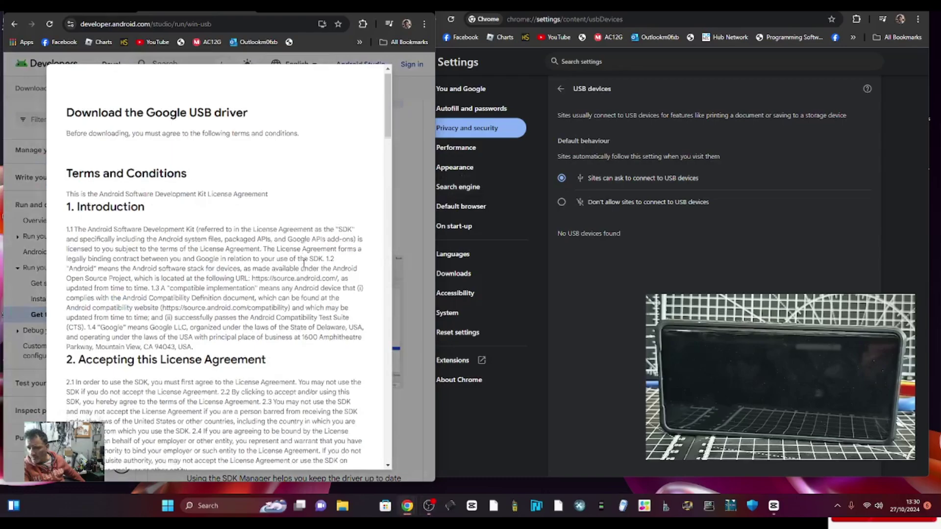
scroll(304, 264, "down", 20)
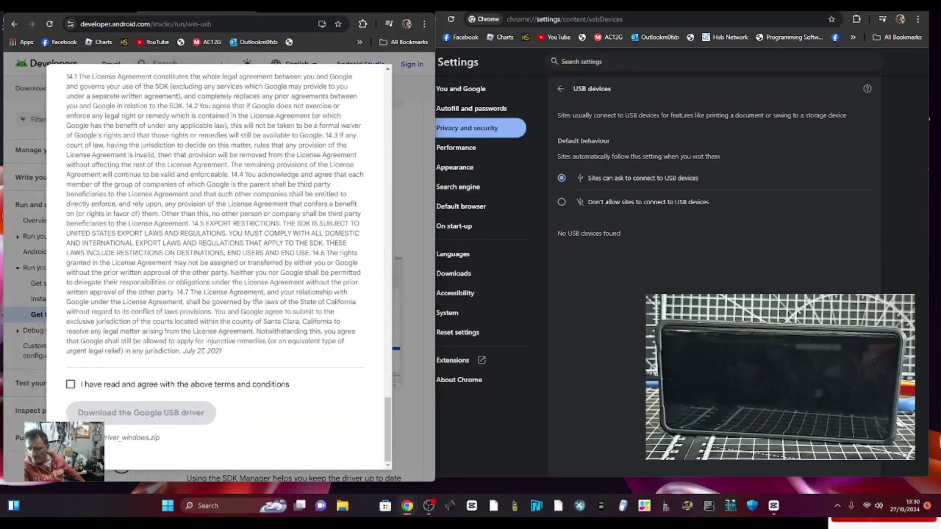
left_click(70, 384)
left_click(142, 413)
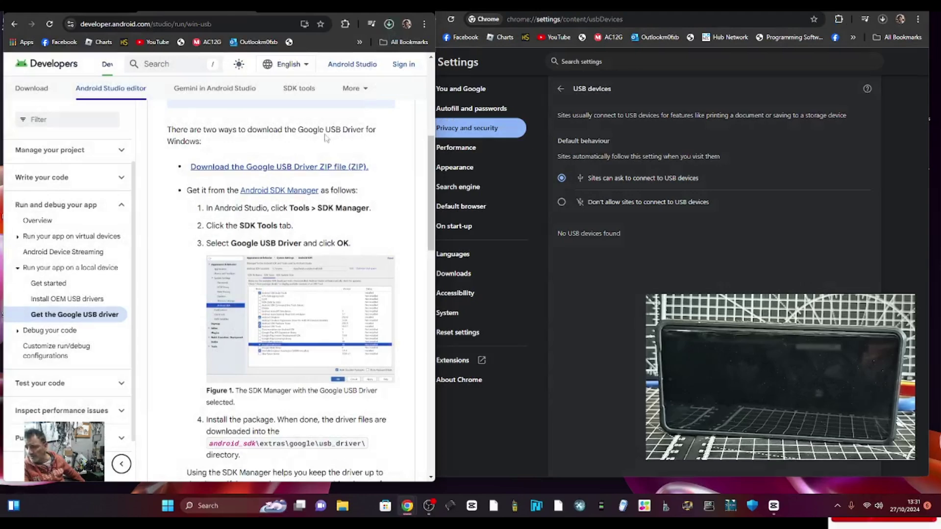
Open usb_driver_r13-windows.zip in WinRAR, dismiss the licence reminder and enter the usb_driver folder
left_click(299, 51)
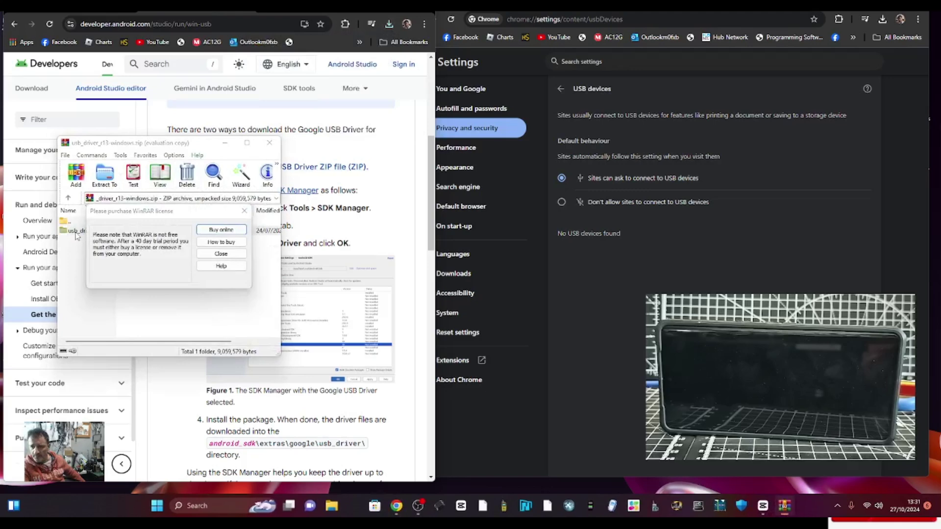
left_click(245, 212)
double_click(98, 231)
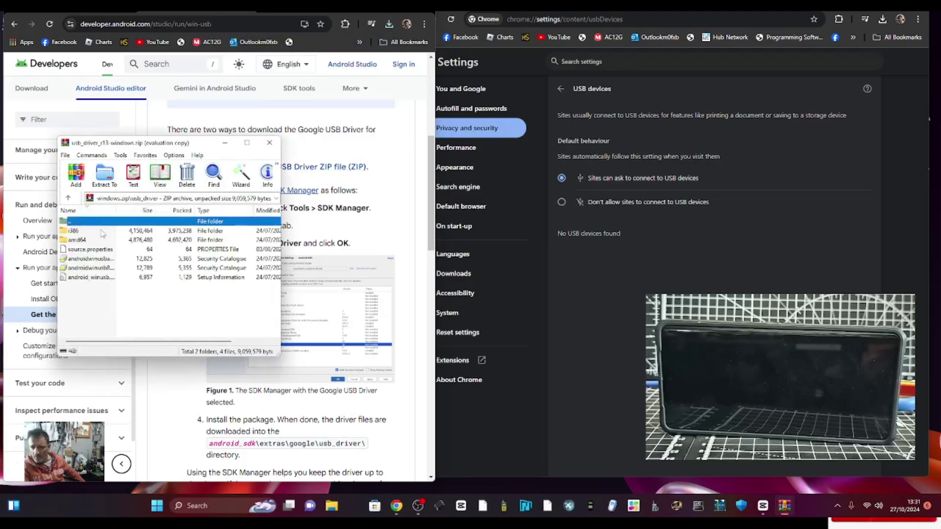